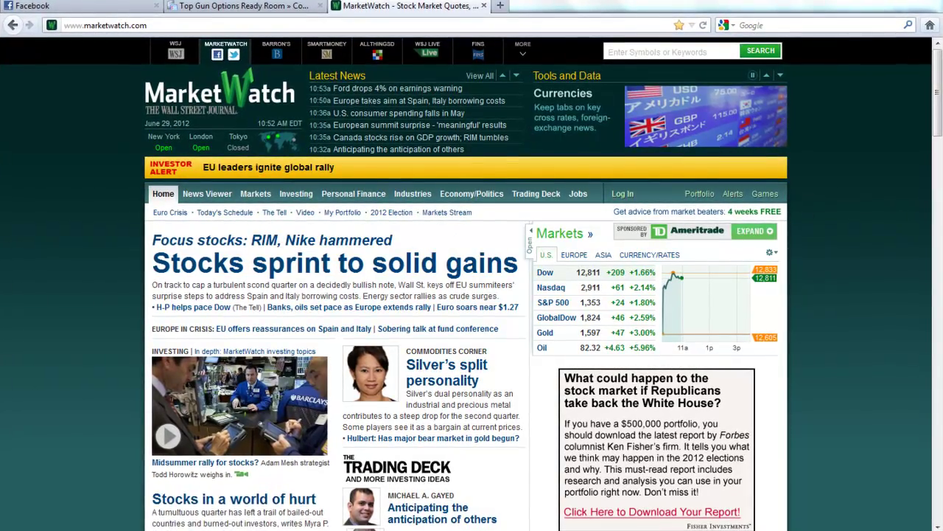
Bring up the trading window and expand the RIMM call position to show its +15 Mar13 7 calls leg.
{"action": "left_click", "coordinate": [204, 492]}
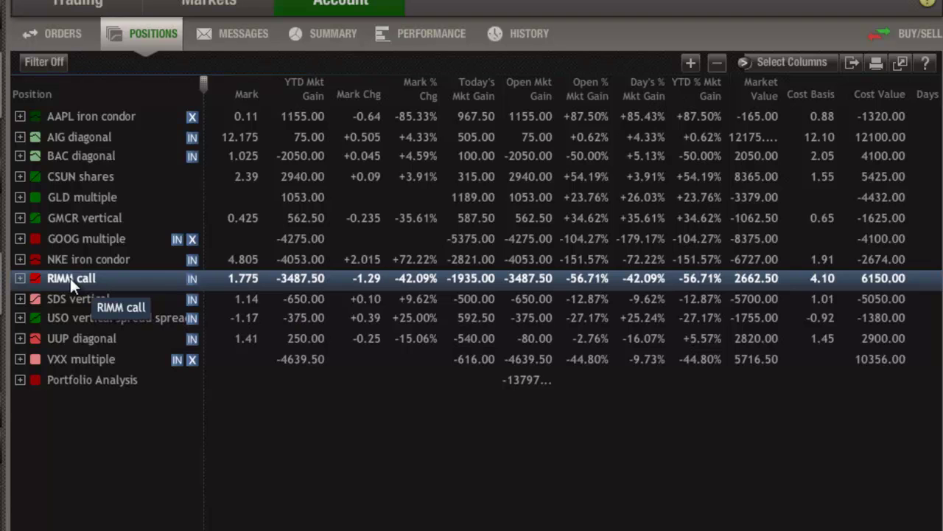
{"action": "left_click", "coordinate": [20, 279]}
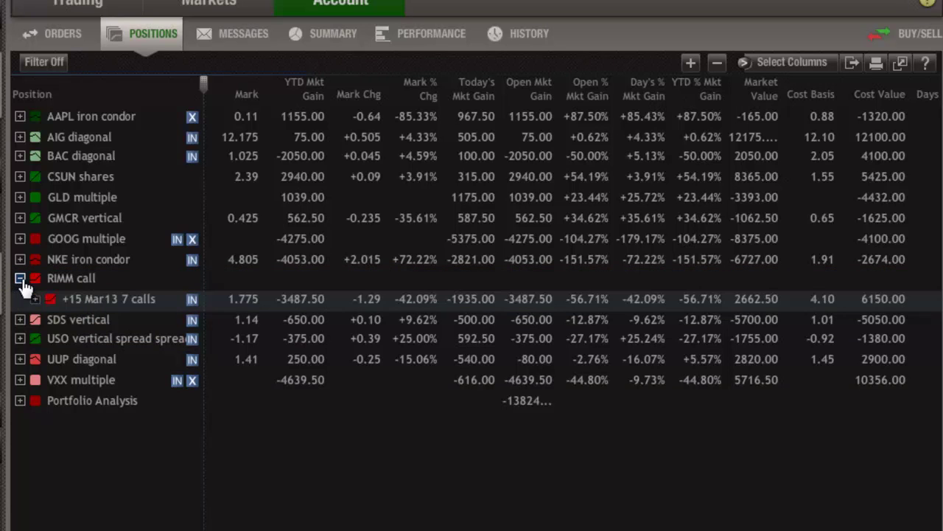
{"action": "double_click", "coordinate": [129, 300]}
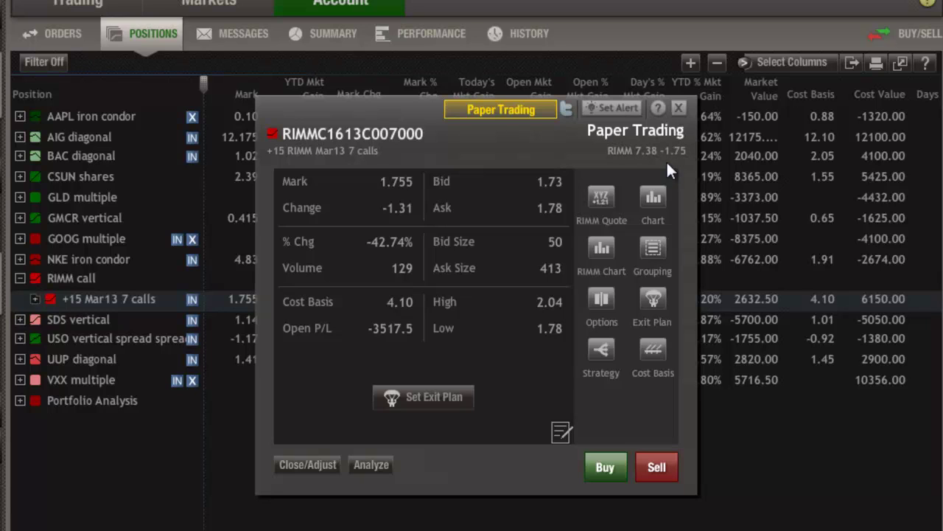
{"action": "left_click", "coordinate": [681, 108]}
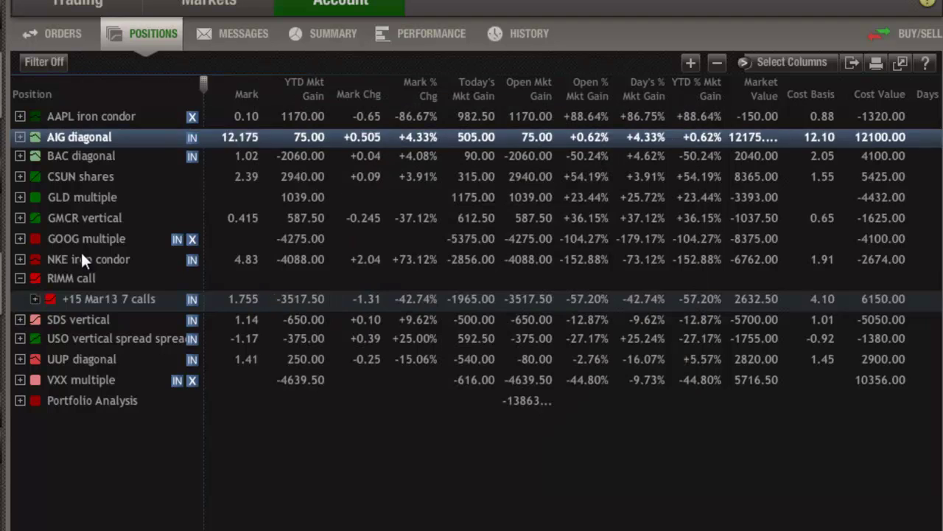
Collapse RIMM call, expand the NKE iron condor, and open its leg details to show the NKE chart.
{"action": "left_click", "coordinate": [20, 277]}
{"action": "left_click", "coordinate": [21, 264]}
{"action": "left_click", "coordinate": [20, 259]}
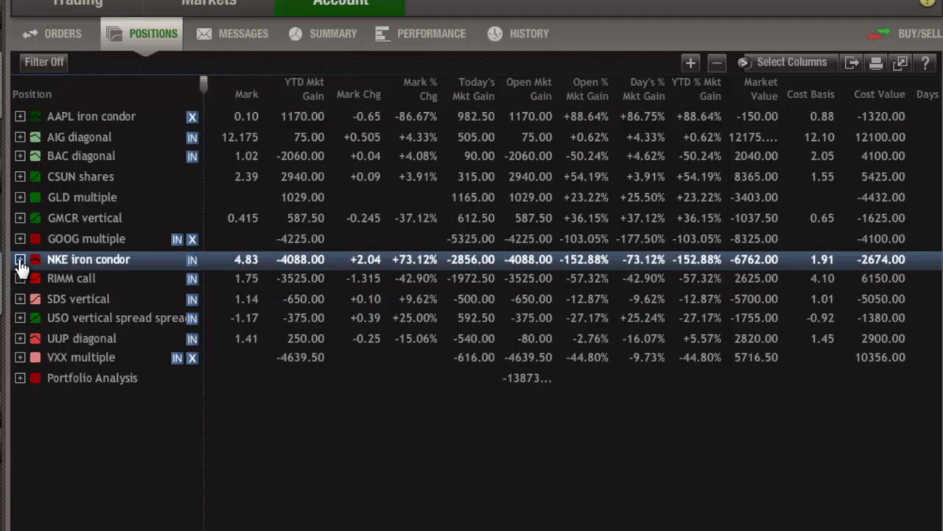
{"action": "left_click", "coordinate": [90, 281]}
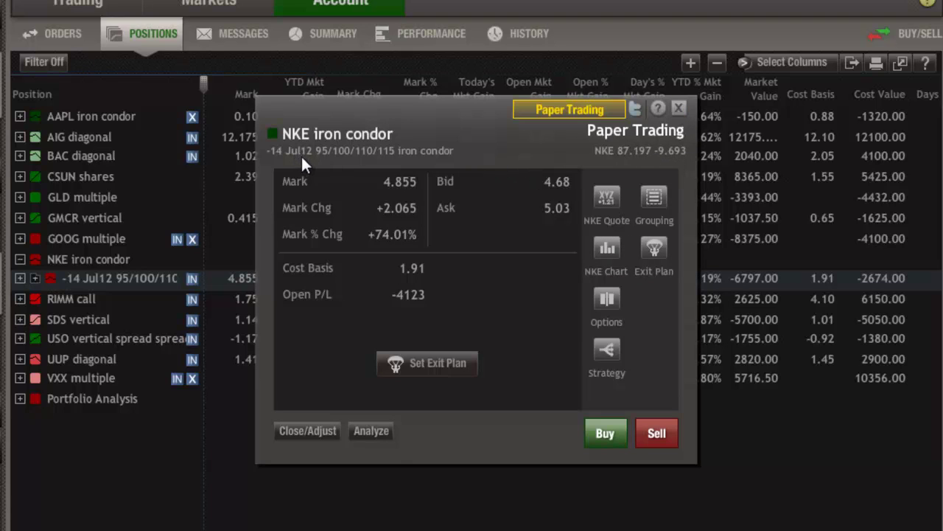
{"action": "left_click", "coordinate": [611, 249]}
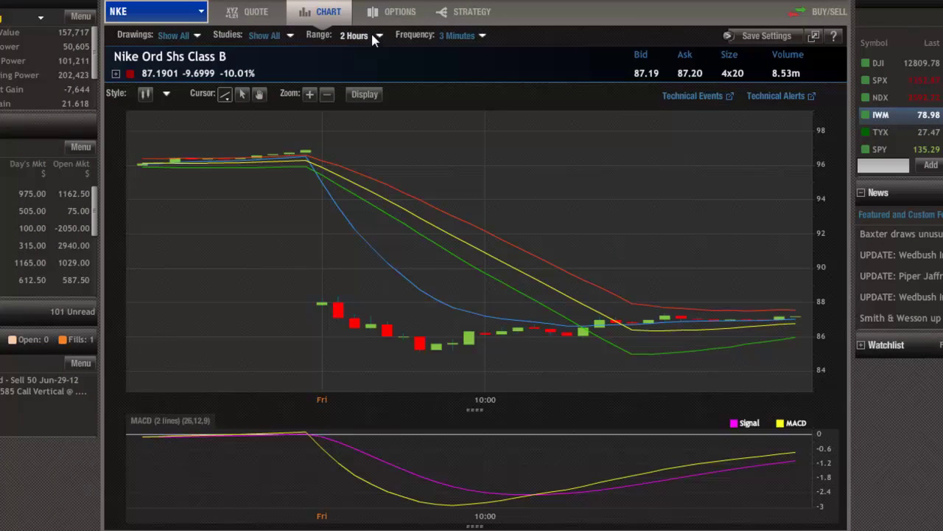
Set the NKE chart range to 3 Months, review it, and go back to the positions list.
{"action": "left_click", "coordinate": [373, 36]}
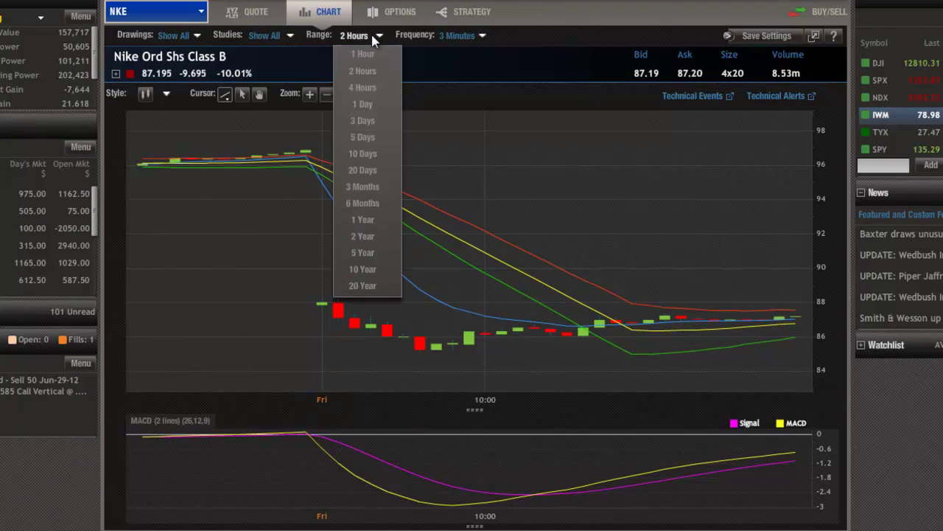
{"action": "left_click", "coordinate": [367, 186]}
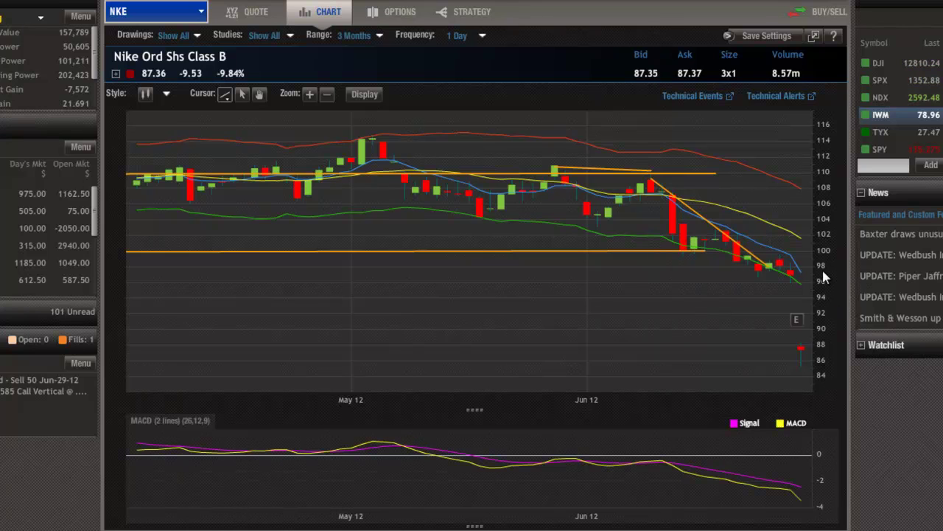
{"action": "left_click", "coordinate": [15, 137]}
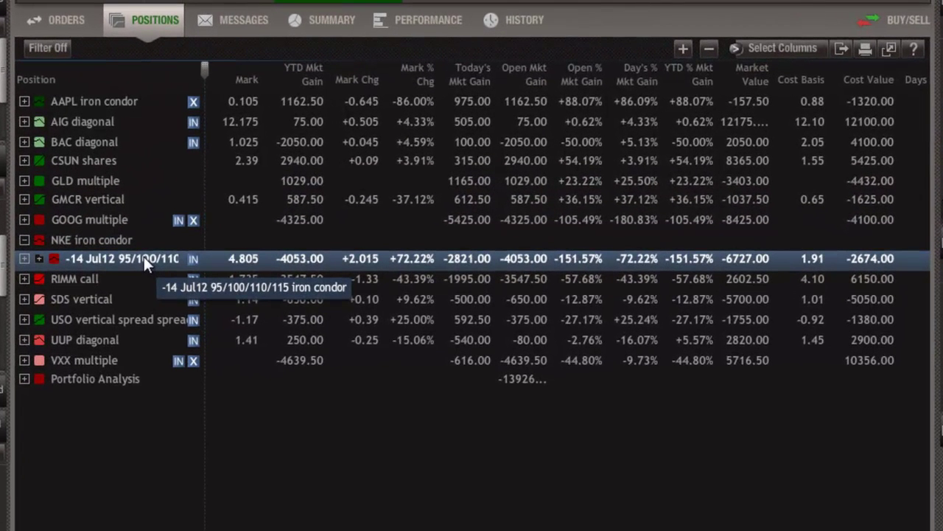
Expand and collapse the NKE iron condor, then expand GOOG multiple into its legs.
{"action": "left_click", "coordinate": [25, 259]}
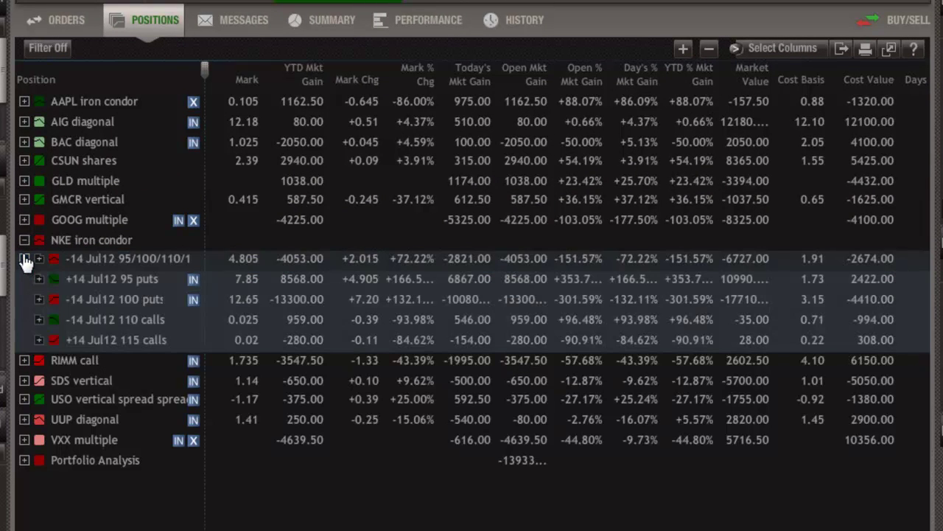
{"action": "left_click", "coordinate": [24, 246]}
{"action": "left_click", "coordinate": [24, 245]}
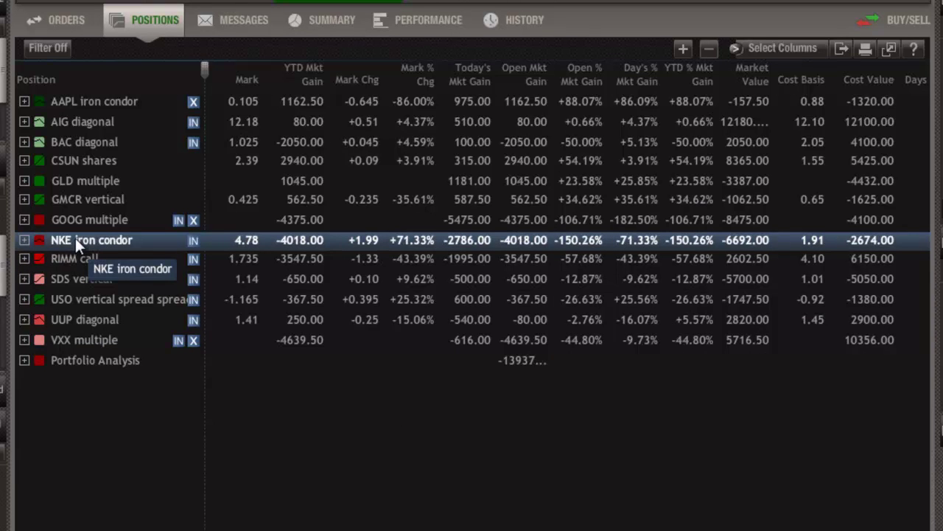
{"action": "left_click", "coordinate": [76, 258]}
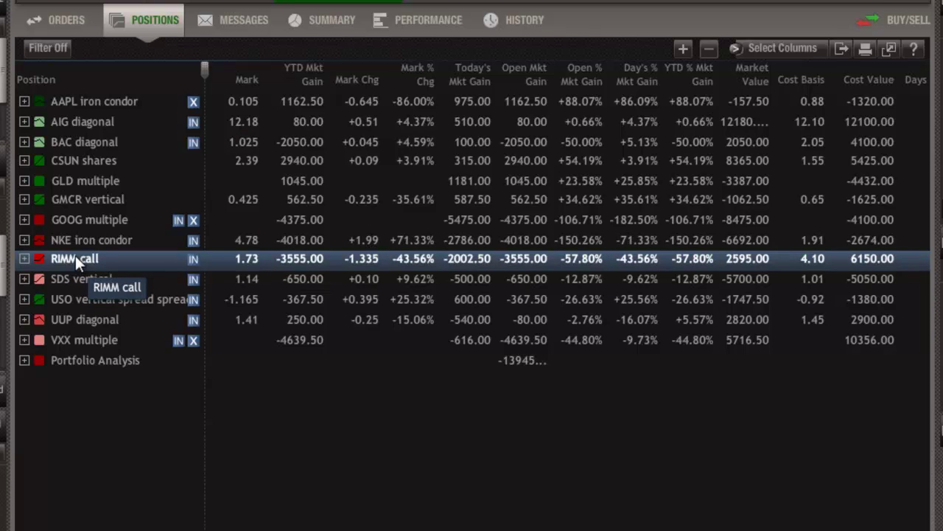
{"action": "left_click", "coordinate": [33, 220]}
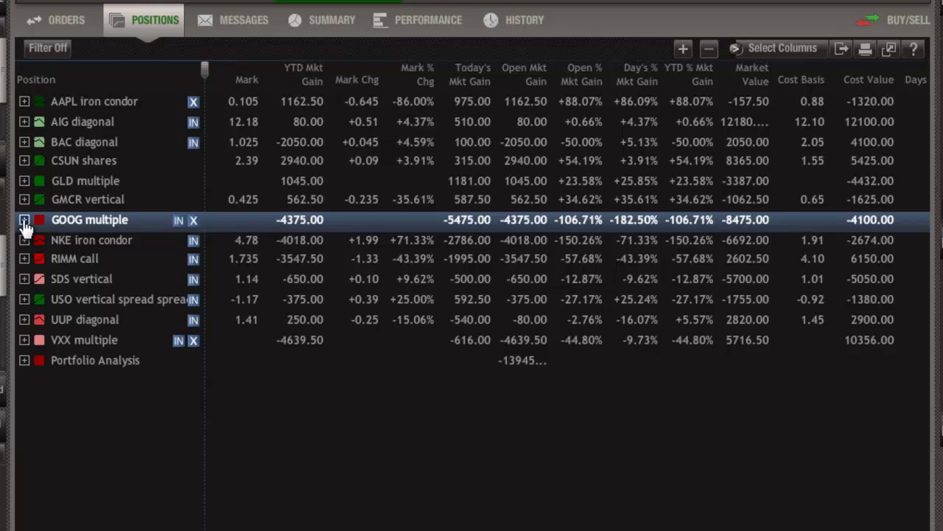
{"action": "left_click", "coordinate": [24, 219]}
View the GOOG 550 iron condor details, then open the GOOG 580/585 call vertical and its chart.
{"action": "left_click", "coordinate": [130, 279]}
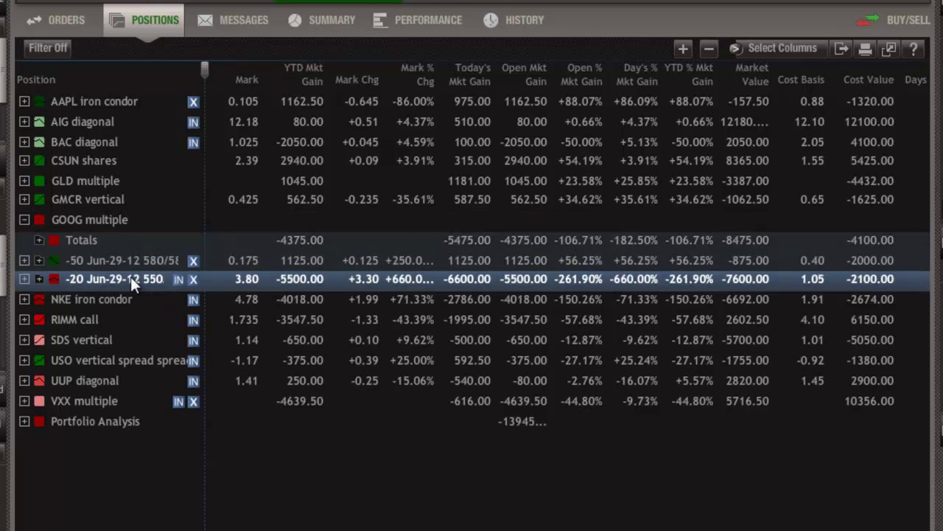
{"action": "double_click", "coordinate": [129, 279]}
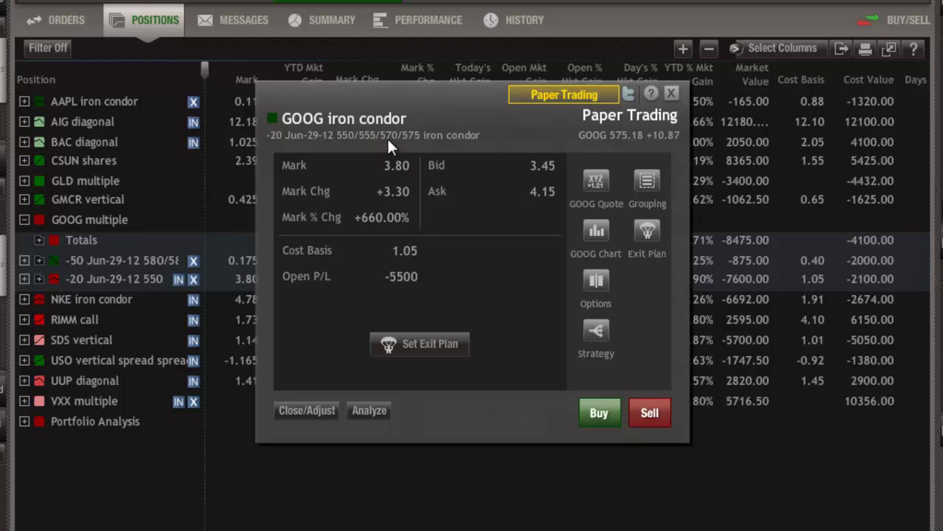
{"action": "left_click", "coordinate": [672, 94]}
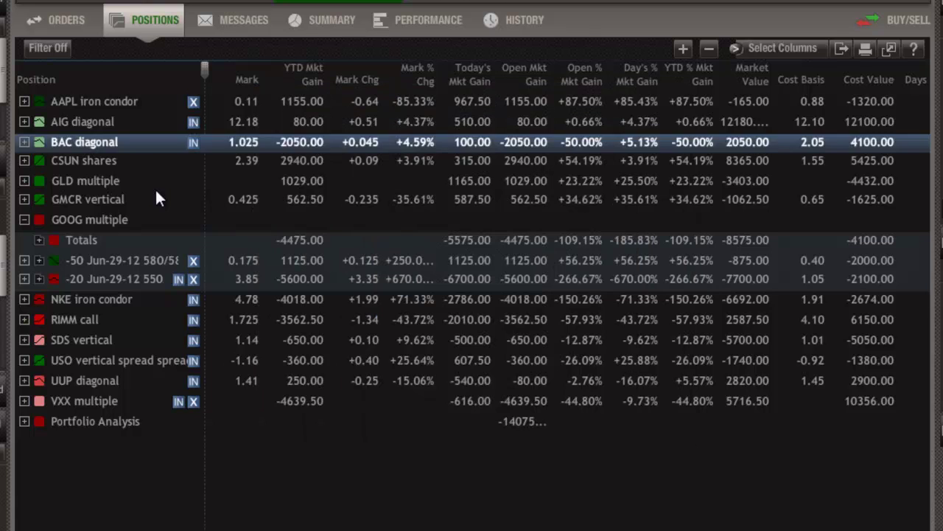
{"action": "left_click", "coordinate": [129, 260]}
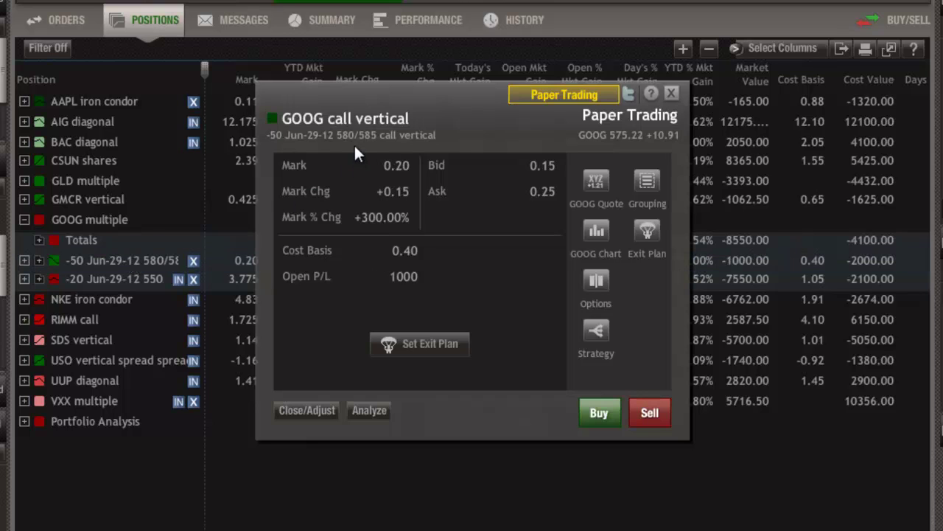
{"action": "left_click", "coordinate": [595, 232]}
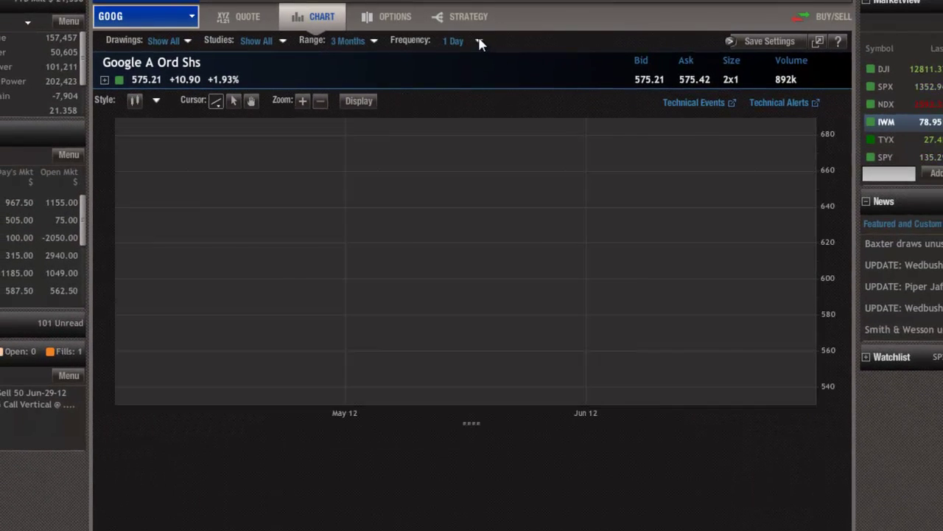
Set the GOOG chart to two hours of 3-minute bars, then switch to the Orders page.
{"action": "left_click", "coordinate": [479, 42]}
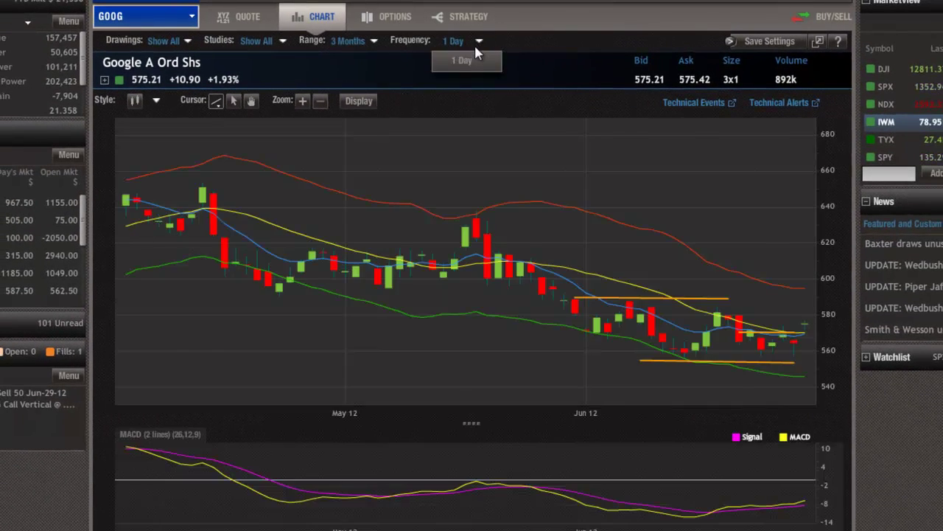
{"action": "left_click", "coordinate": [477, 43]}
{"action": "left_click", "coordinate": [478, 42]}
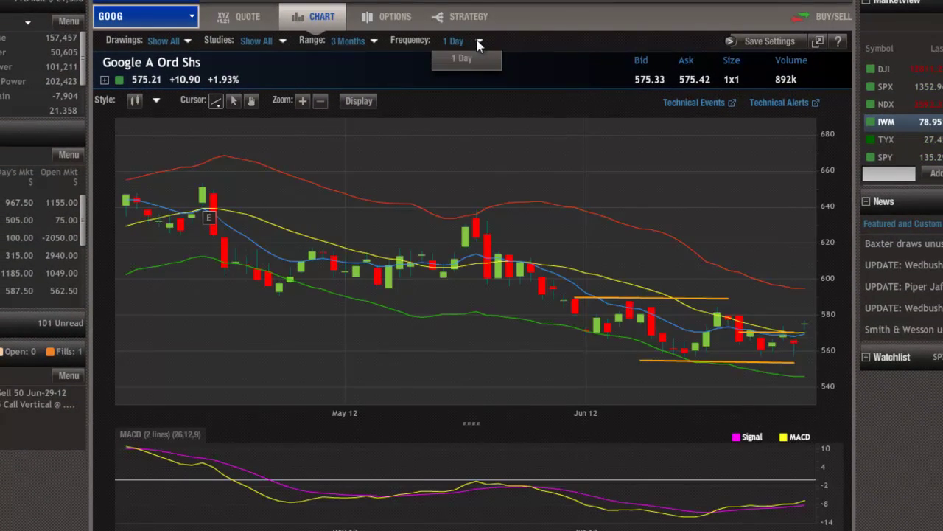
{"action": "left_click", "coordinate": [374, 41]}
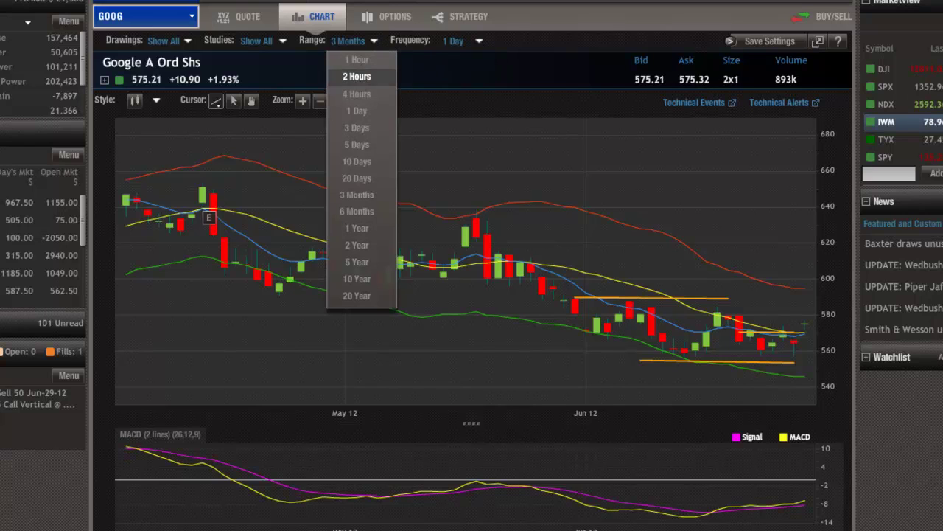
{"action": "left_click", "coordinate": [357, 78]}
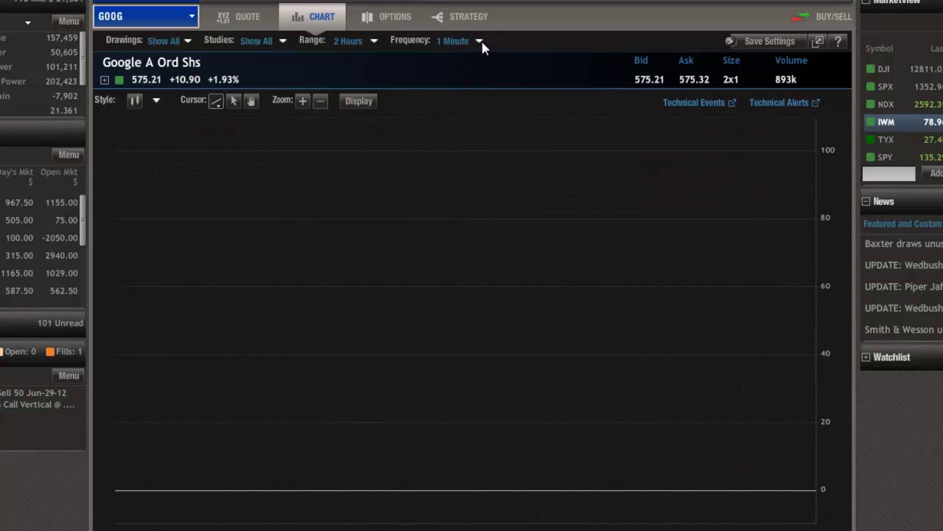
{"action": "left_click", "coordinate": [480, 41]}
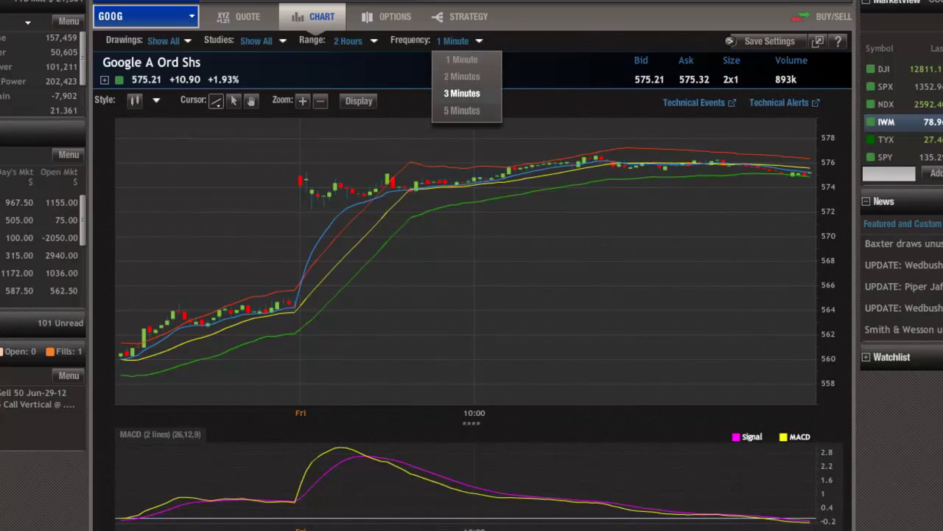
{"action": "left_click", "coordinate": [462, 95]}
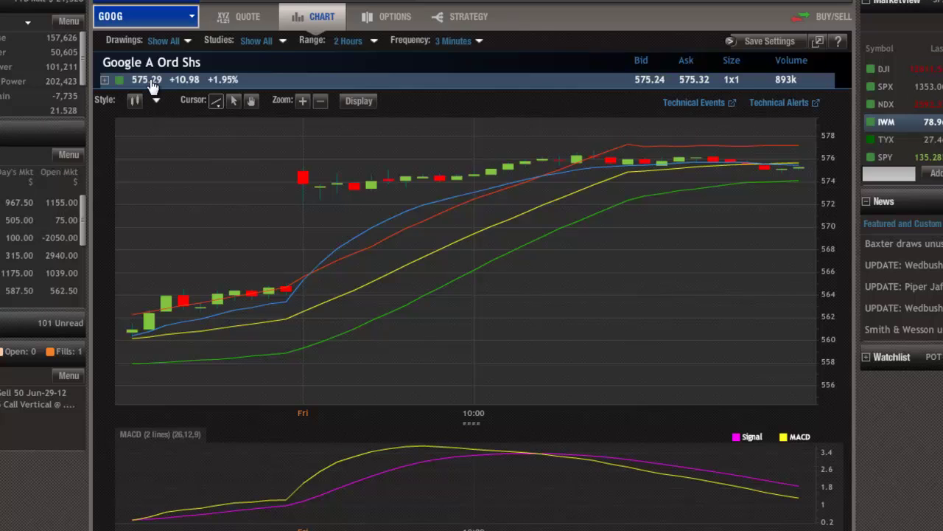
{"action": "left_click", "coordinate": [388, 5]}
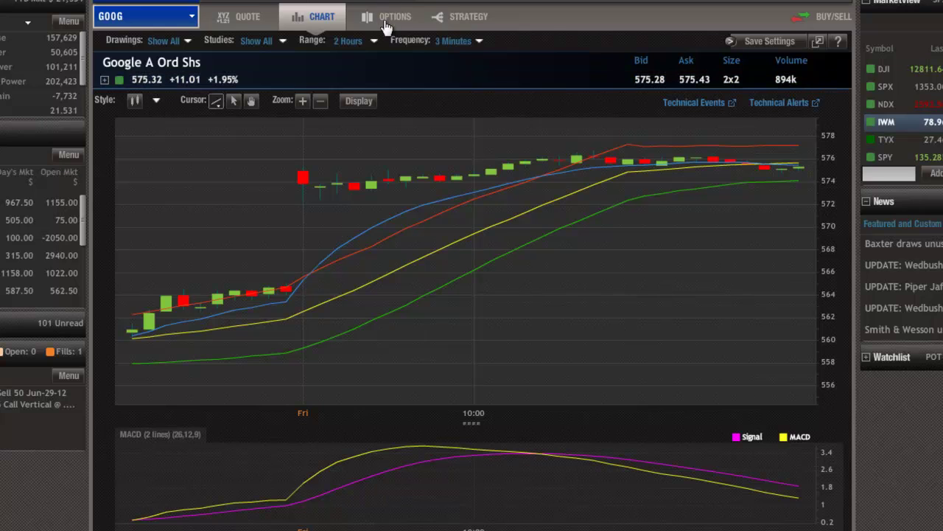
{"action": "left_click", "coordinate": [384, 20]}
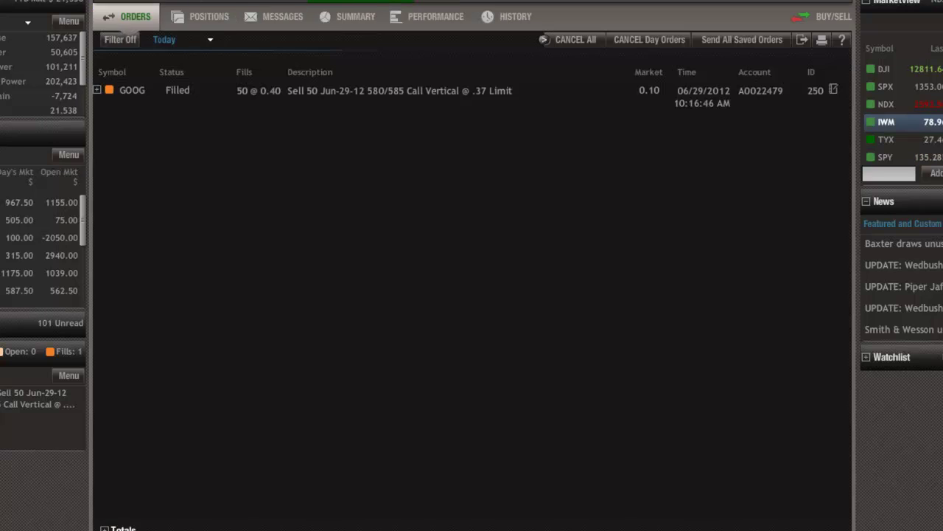
Open the GOOG options chain, check the filled Jun-29-12 580/585 call vertical order, and return to positions.
{"action": "left_click", "coordinate": [155, 5]}
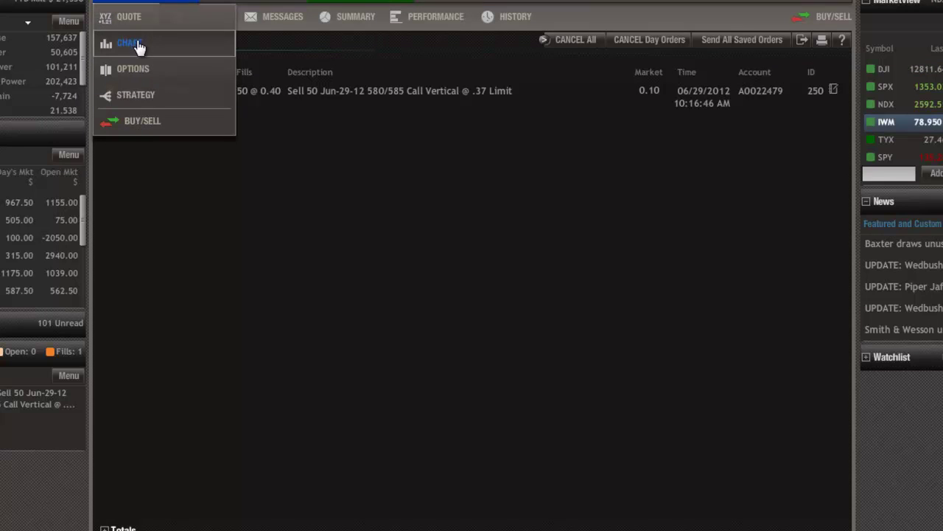
{"action": "left_click", "coordinate": [134, 71]}
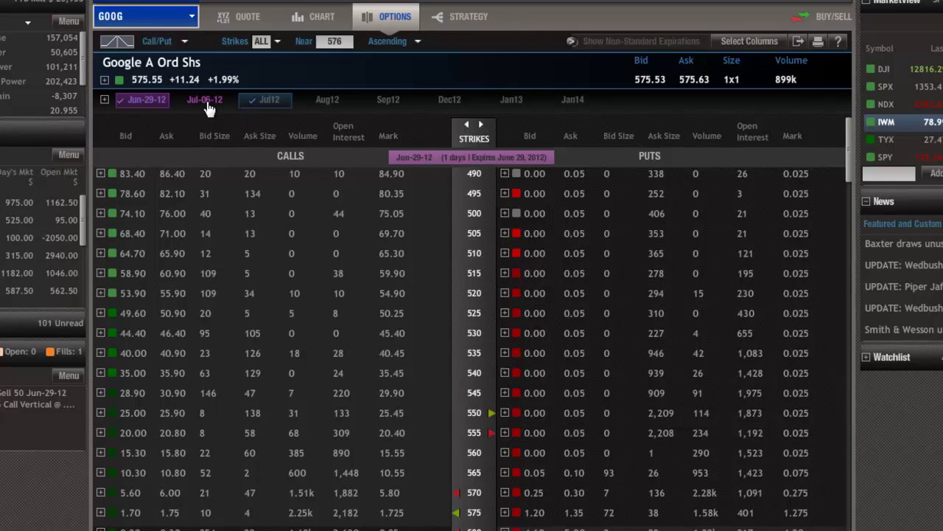
{"action": "left_click", "coordinate": [9, 411]}
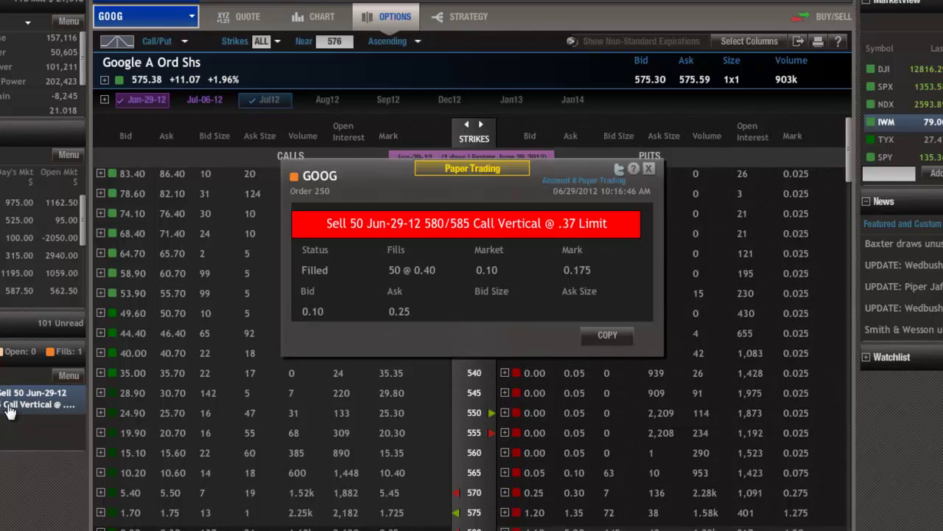
{"action": "left_click", "coordinate": [649, 170]}
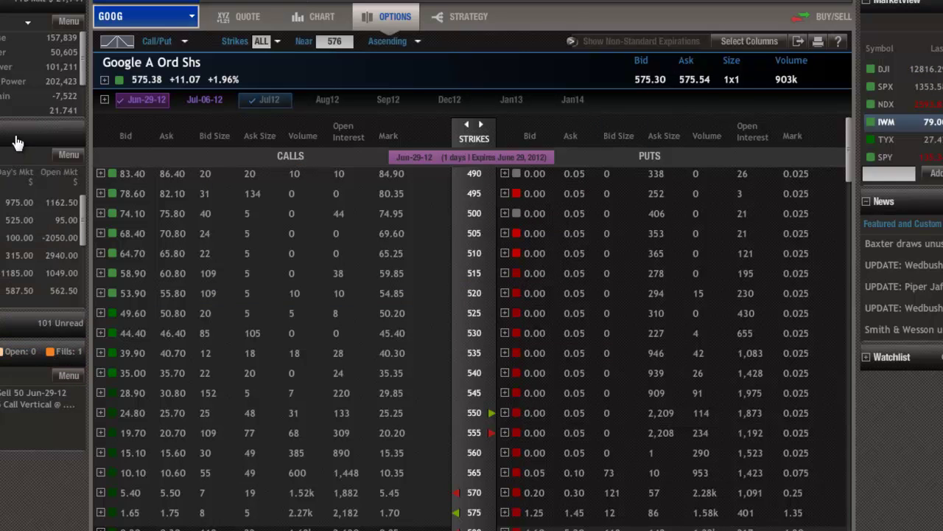
{"action": "left_click", "coordinate": [60, 136]}
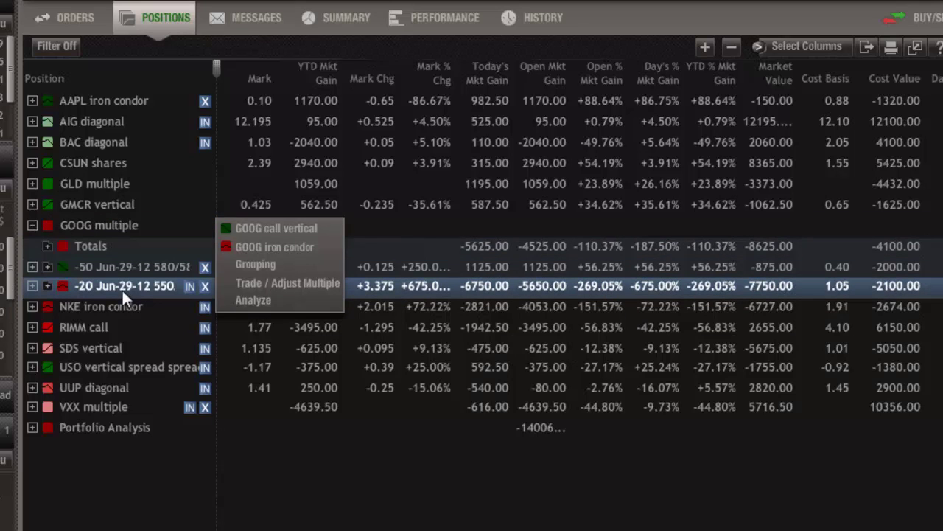
Review the -20 GOOG 550/555/570/575 iron condor leg's popup, close it, and collapse GOOG multiple.
{"action": "mouse_move", "coordinate": [122, 288]}
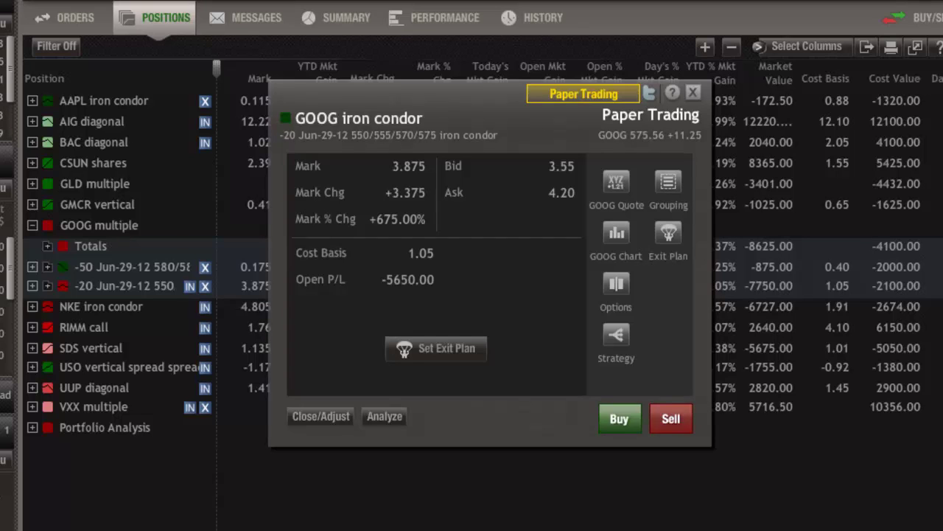
{"action": "left_click", "coordinate": [695, 90]}
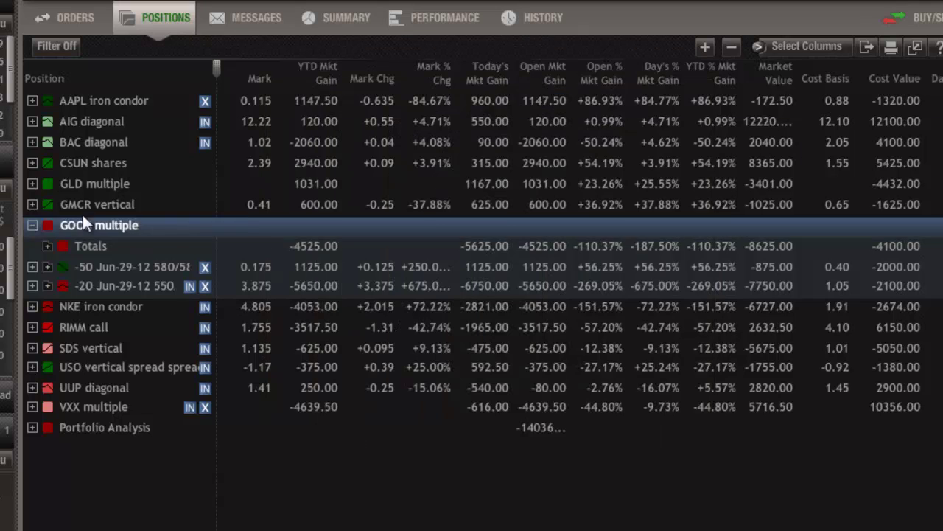
{"action": "left_click", "coordinate": [33, 227]}
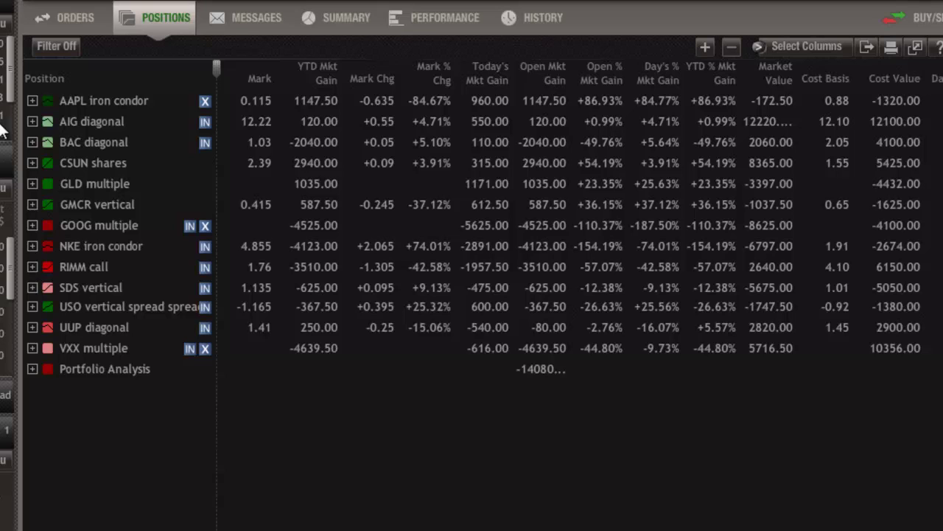
Expand VXX multiple to view its two sub-positions, then collapse it again.
{"action": "left_click", "coordinate": [33, 348]}
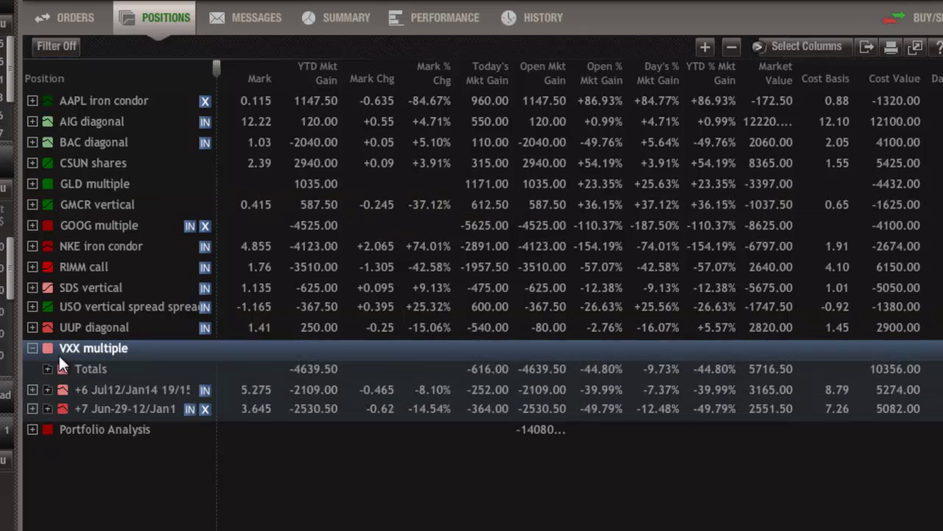
{"action": "left_click", "coordinate": [32, 348]}
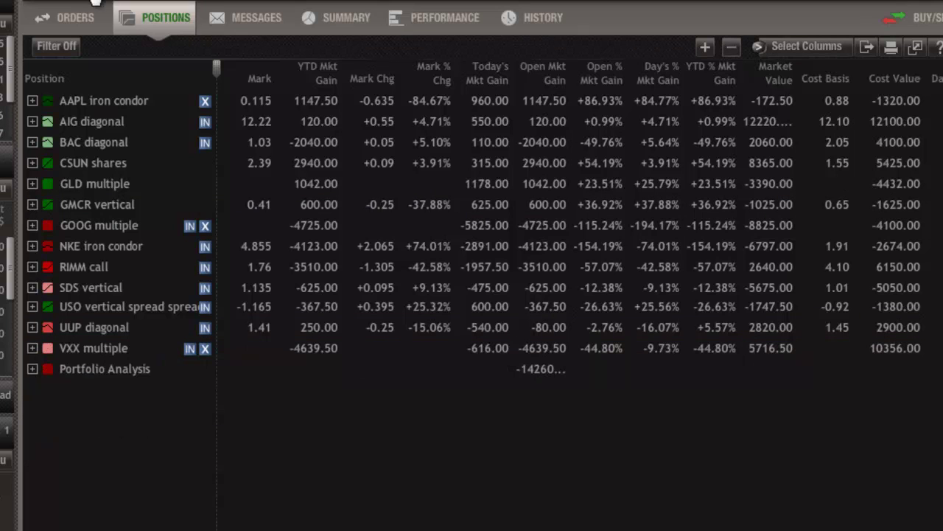
In the quote view, enter symbol VIX to load the CBOE Market Volatility Index at 17.93.
{"action": "mouse_move", "coordinate": [96, 2]}
{"action": "left_click", "coordinate": [74, 19]}
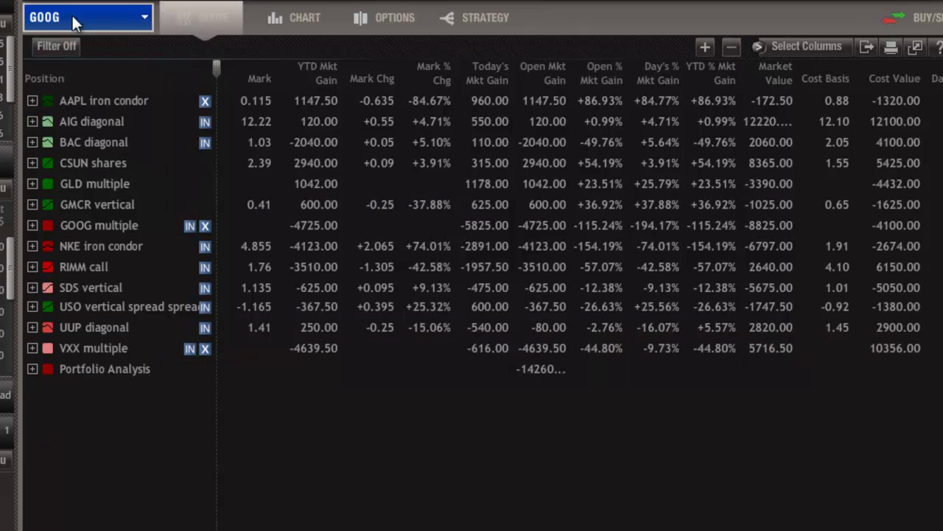
{"action": "type", "text": "IX"}
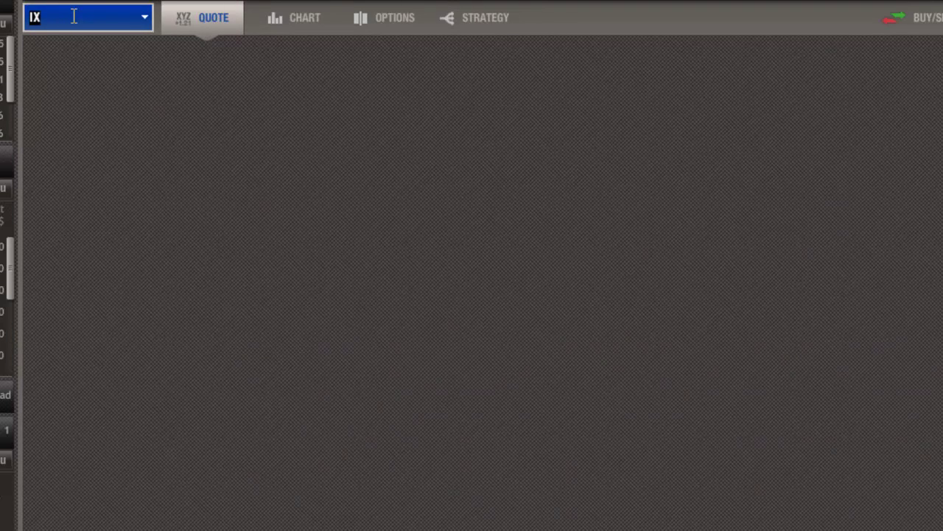
{"action": "key", "text": "BackSpace"}
{"action": "key", "text": "BackSpace"}
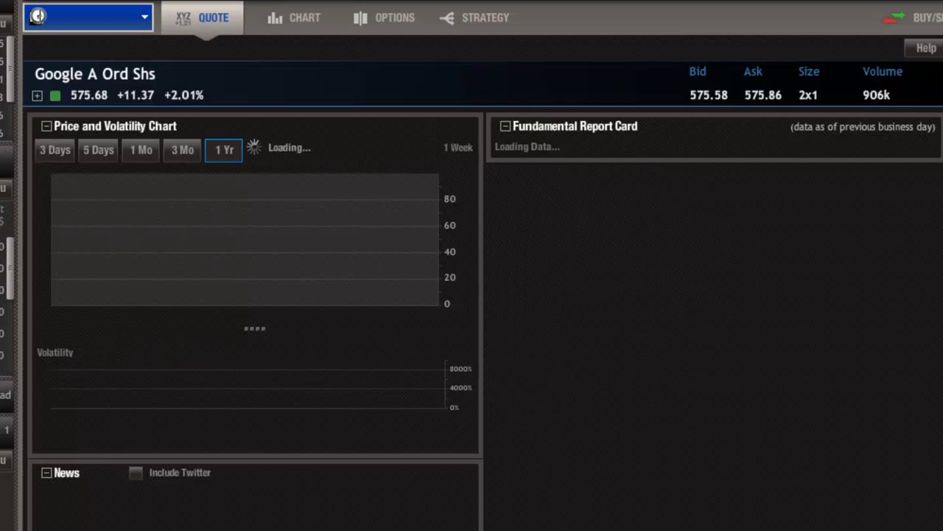
{"action": "type", "text": "V"}
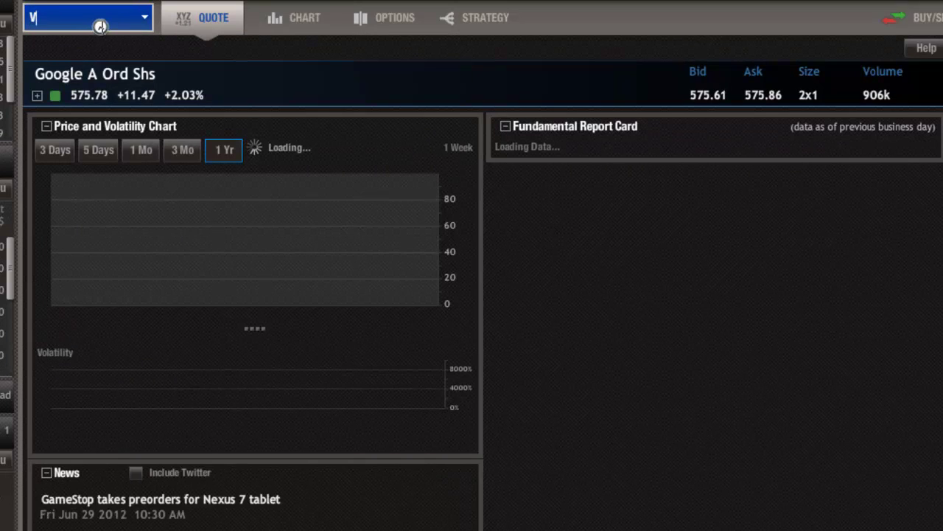
{"action": "type", "text": "IX"}
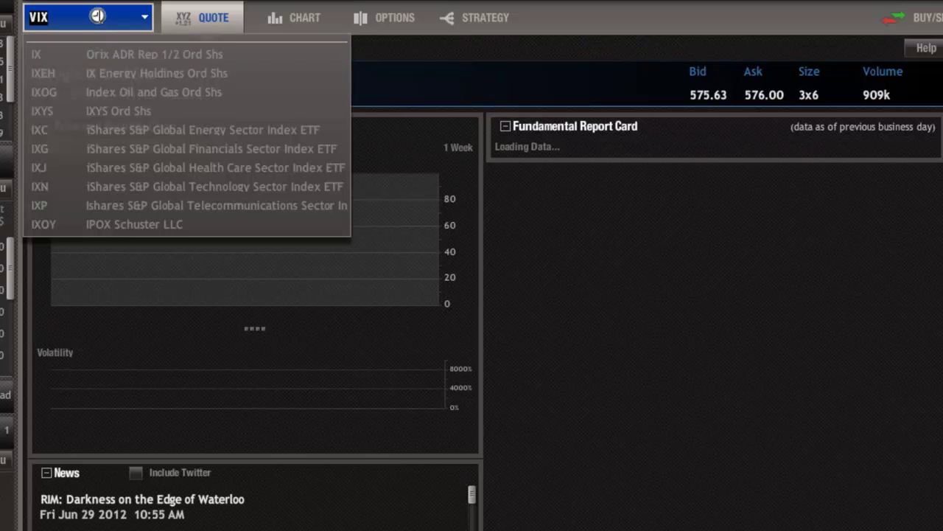
{"action": "type", "text": "VIX"}
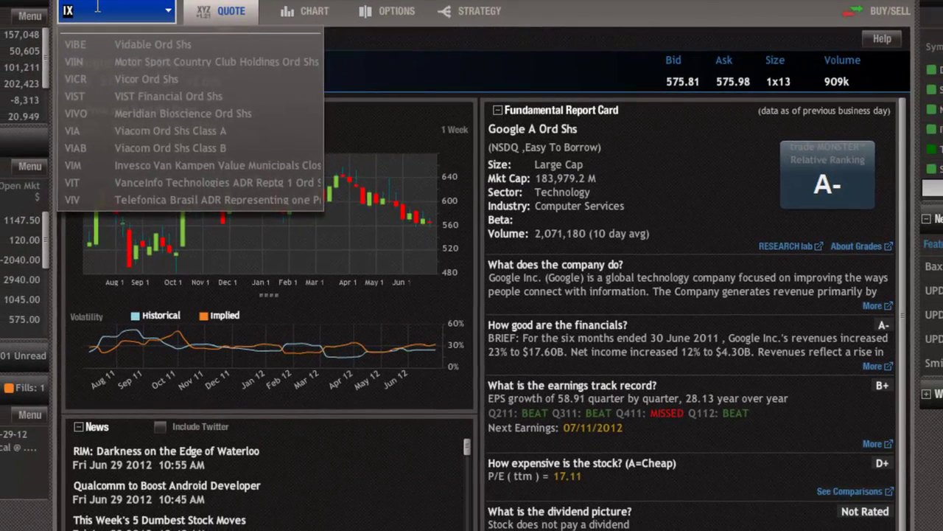
{"action": "type", "text": "VIX"}
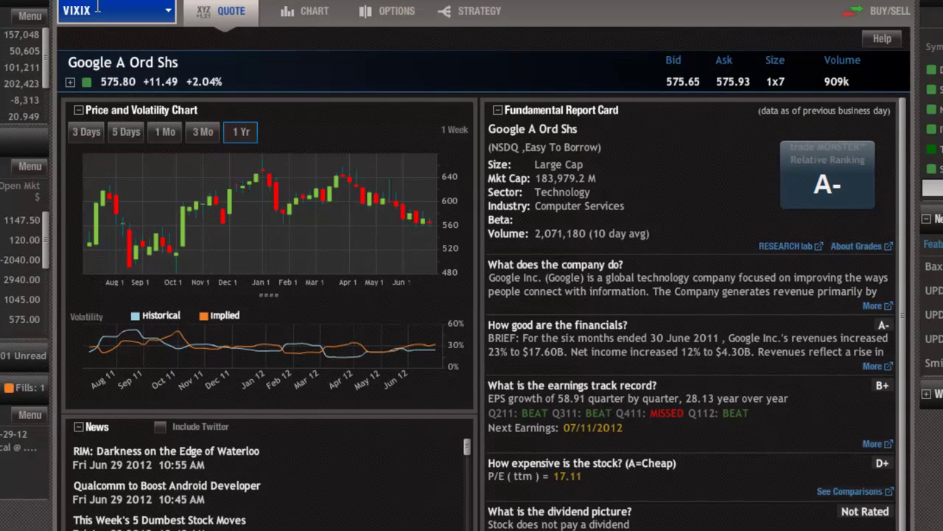
{"action": "key", "text": "Delete"}
{"action": "key", "text": "Delete"}
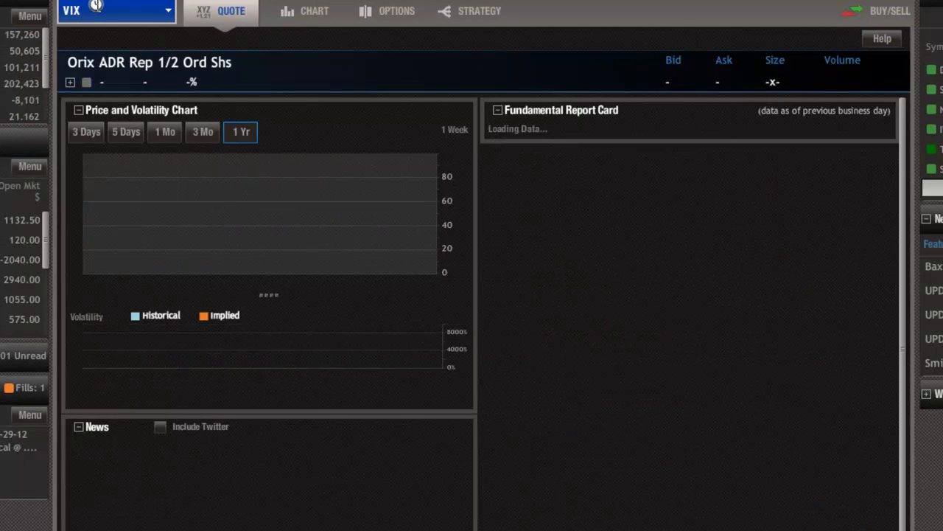
{"action": "key", "text": "Return"}
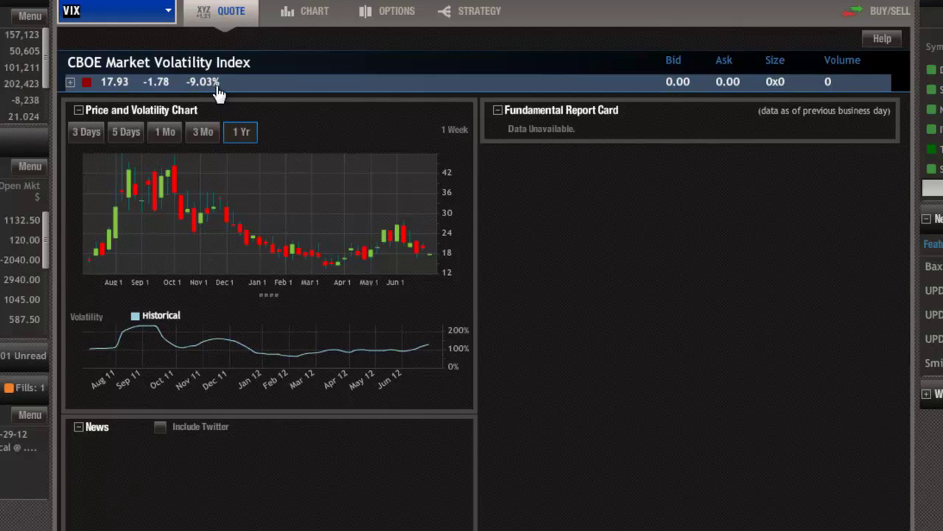
Switch to the browser, scroll the forum to the Europe topic post, and follow its WSJ link.
{"action": "key", "text": "alt+Tab"}
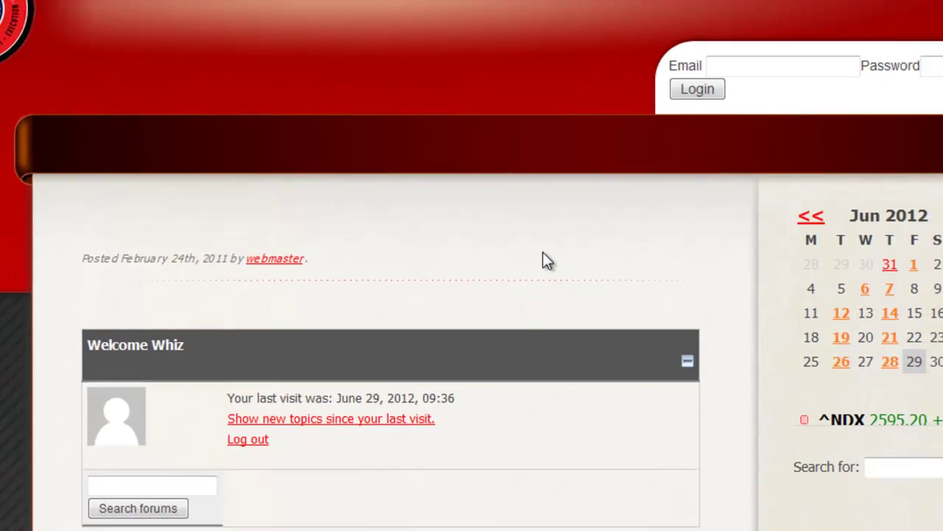
{"action": "scroll", "coordinate": [380, 295], "scroll_direction": "down", "scroll_amount": 3}
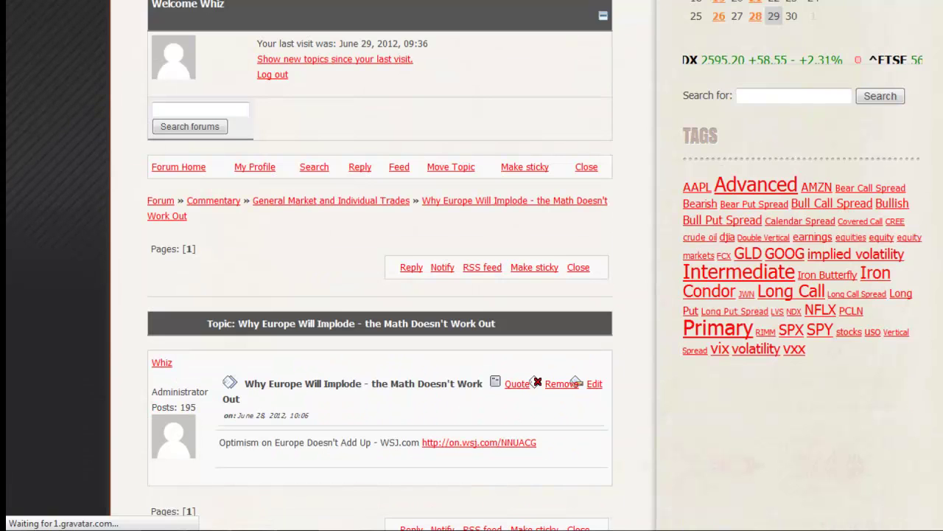
{"action": "left_click", "coordinate": [473, 444]}
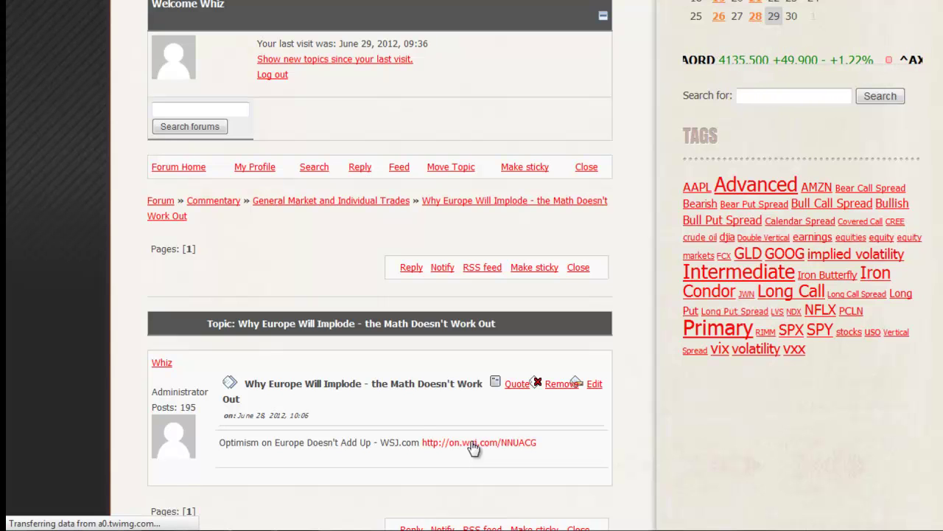